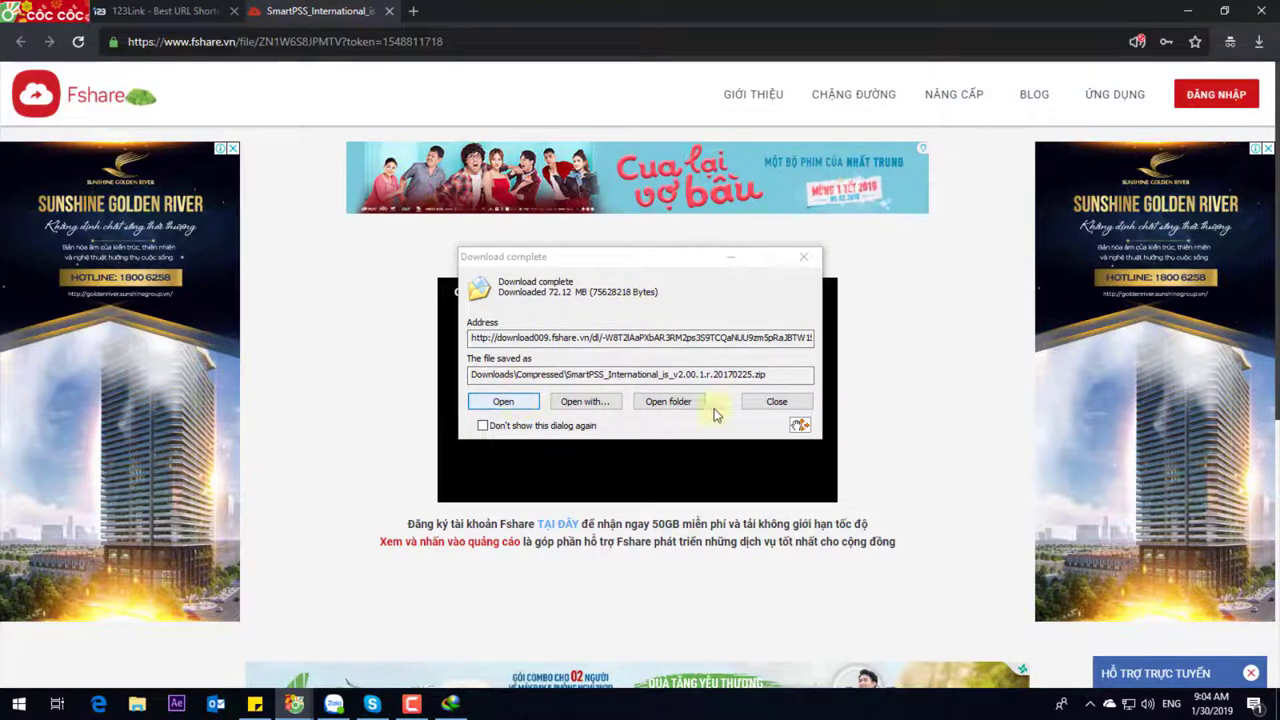
# Bring up the Download complete dialog for the finished 72.12 MB SmartPSS zip
pyautogui.click(659, 404)
# Extract the SmartPSS zip in place in Downloads\Compressed and select the extracted SmartPSS_Setup
pyautogui.click(659, 404)
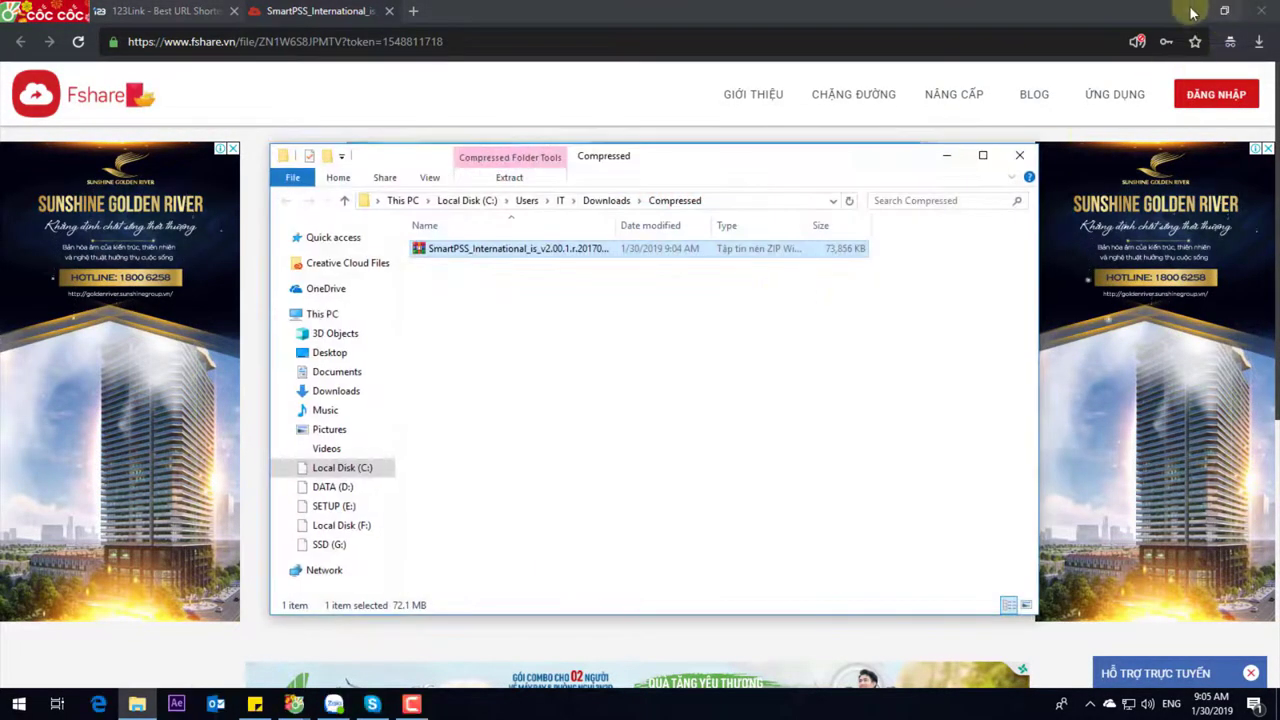
pyautogui.click(1188, 10)
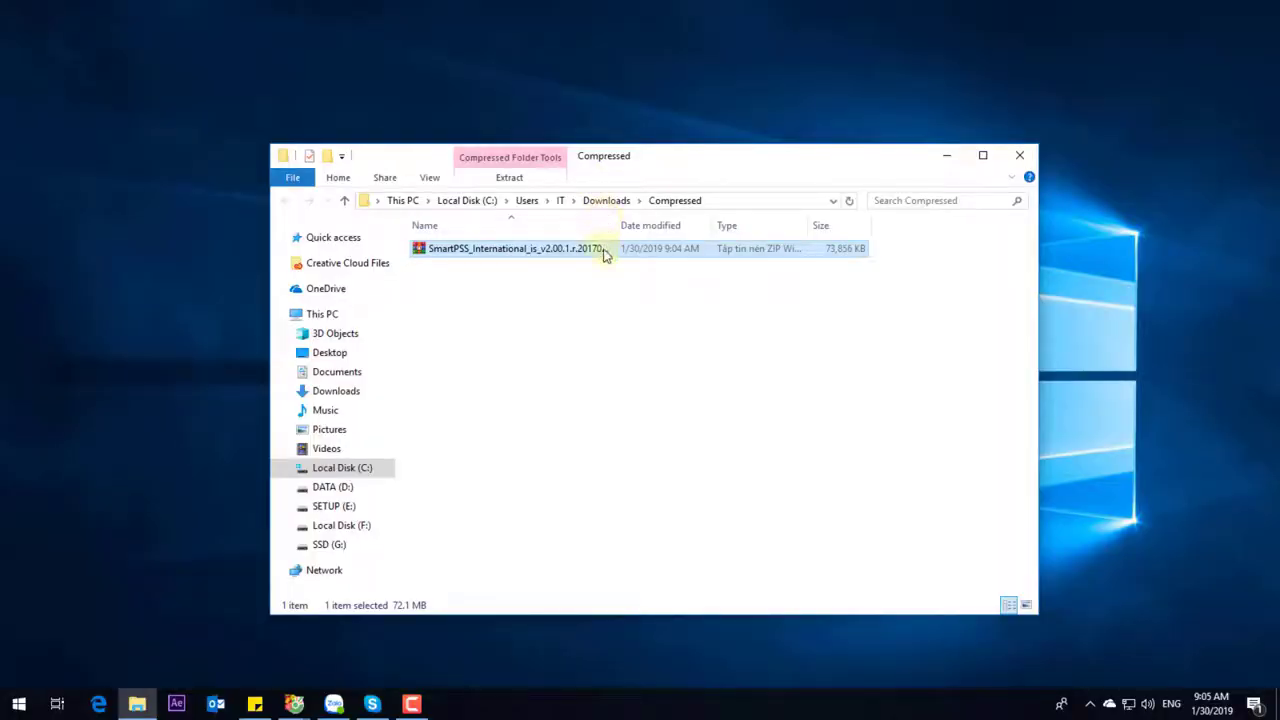
pyautogui.rightClick(507, 253)
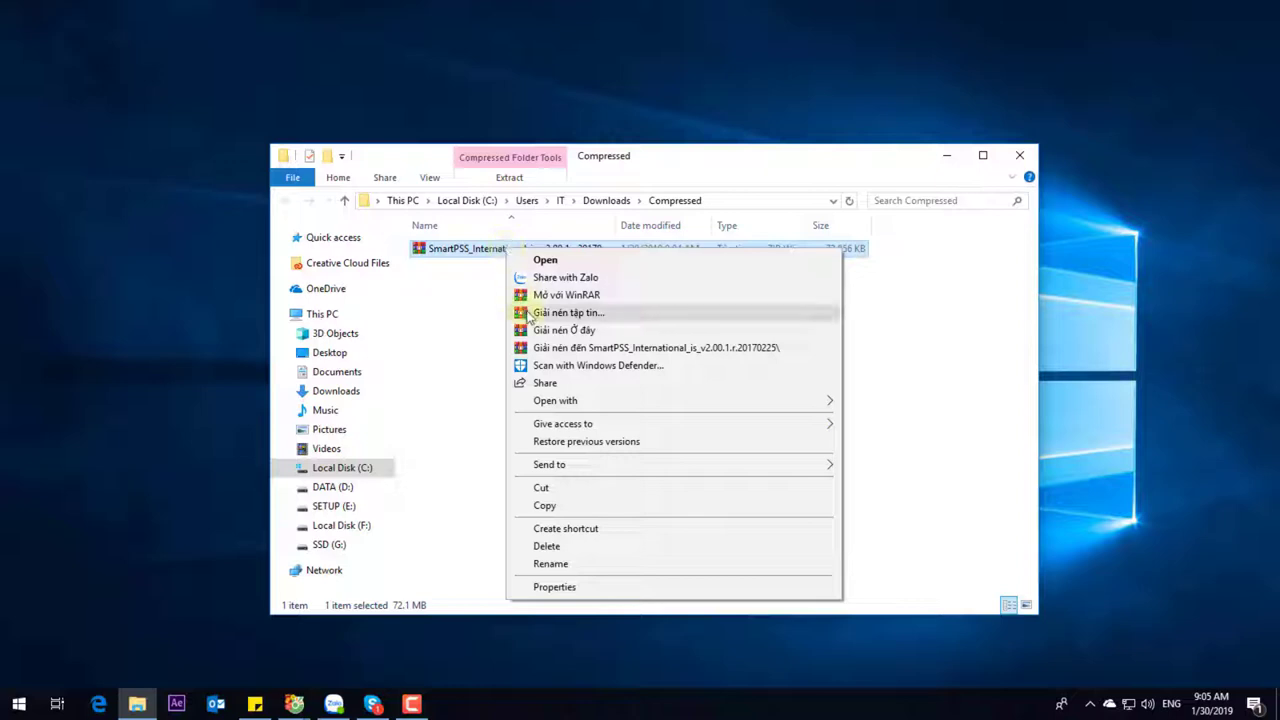
pyautogui.click(569, 332)
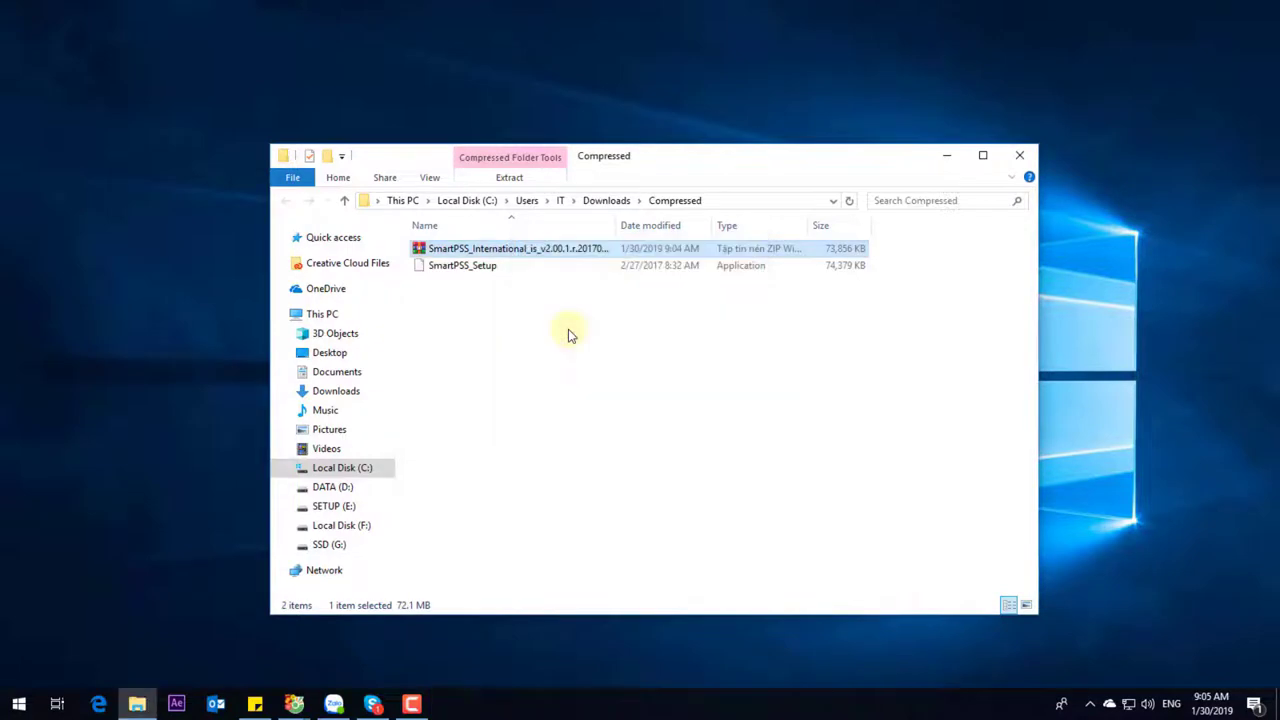
pyautogui.click(474, 267)
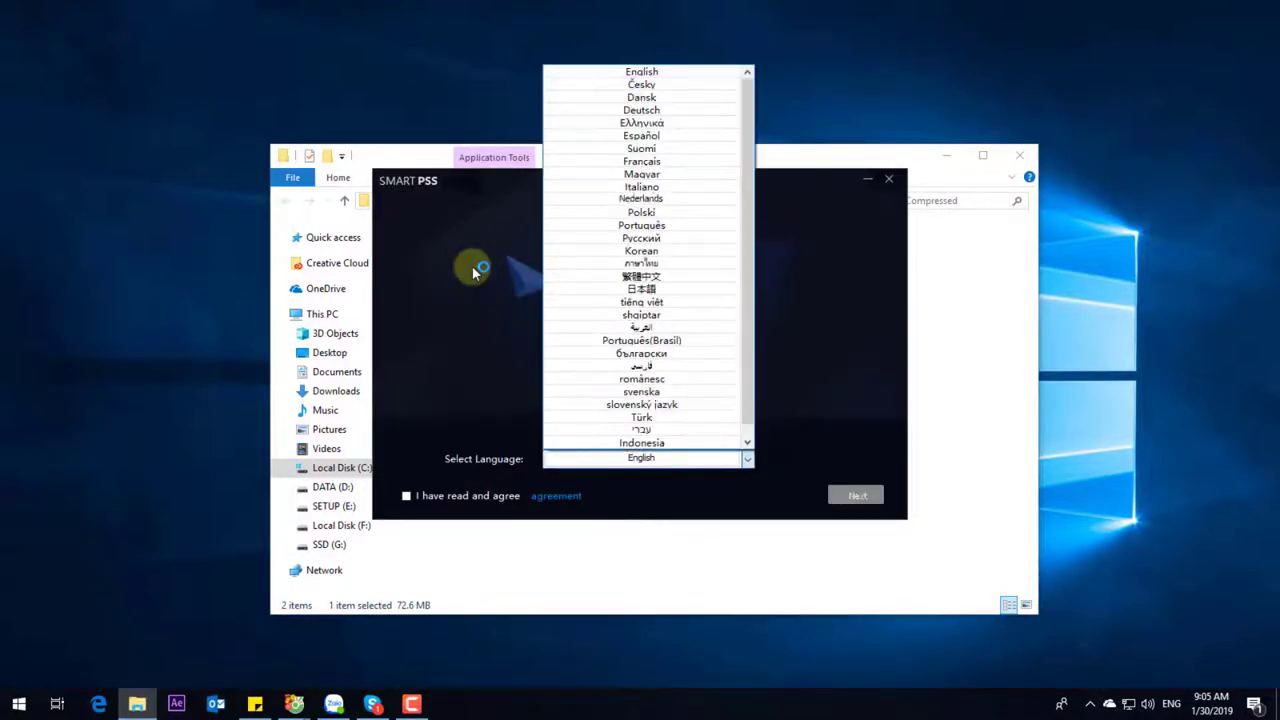
# Install SmartPSS in Vietnamese (tiếng việt), accepting the license and default components and path
pyautogui.press('t')
pyautogui.press('Return')
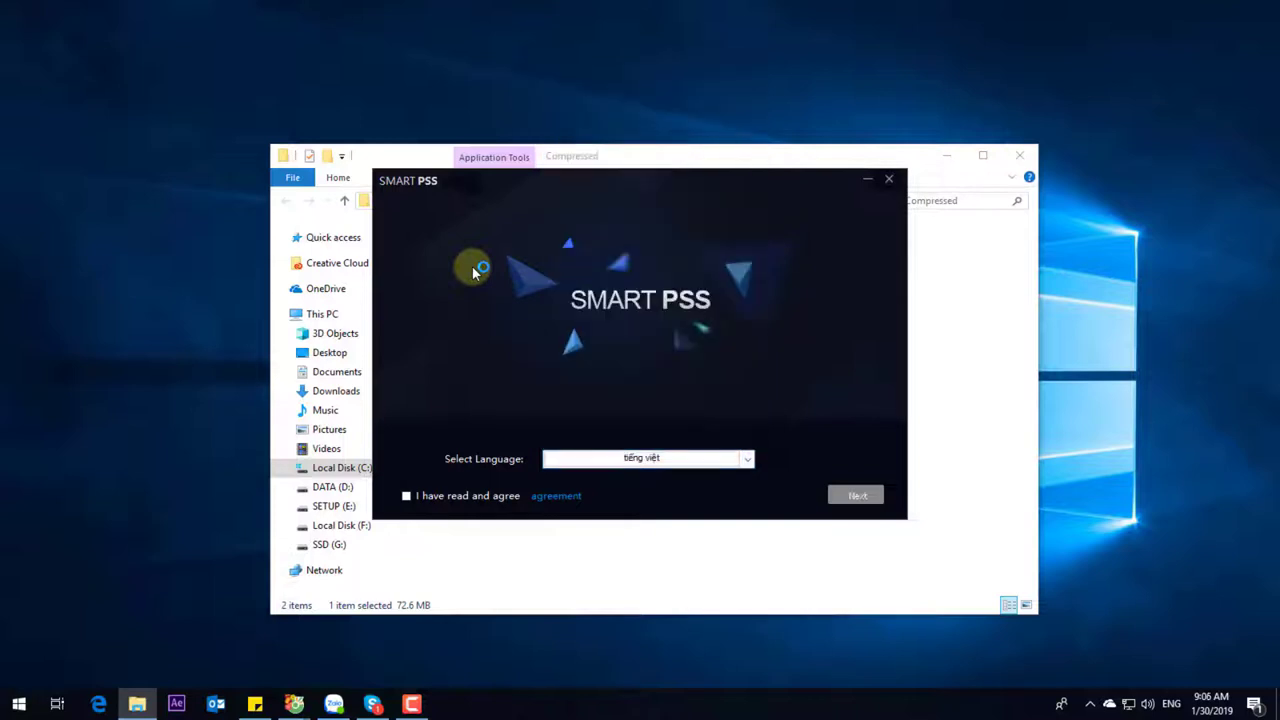
pyautogui.press('space')
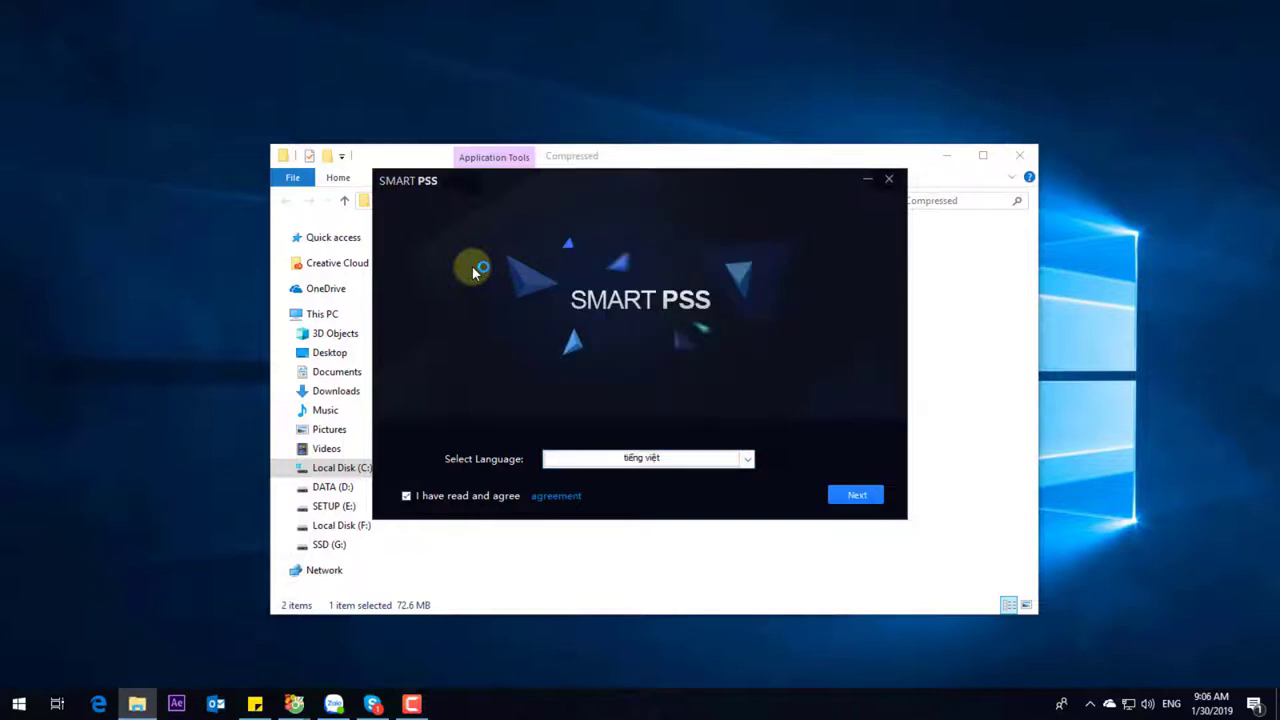
pyautogui.press('Return')
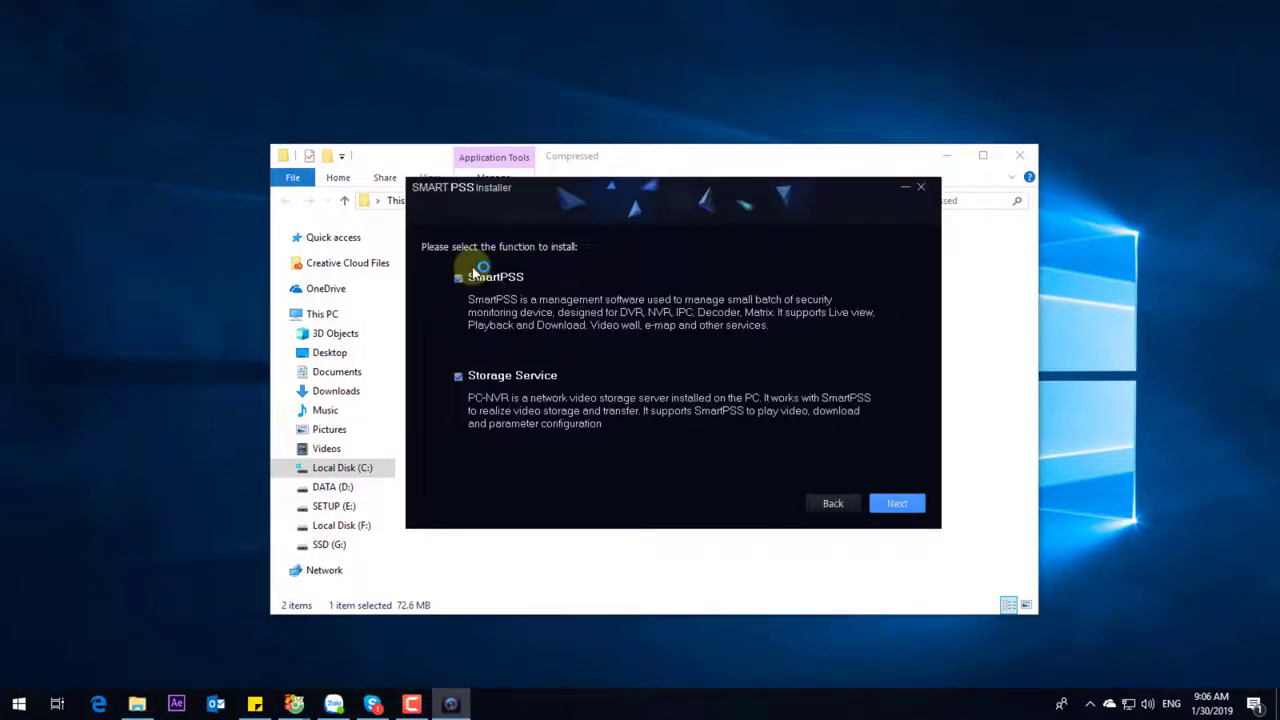
pyautogui.press('Return')
pyautogui.press('Return')
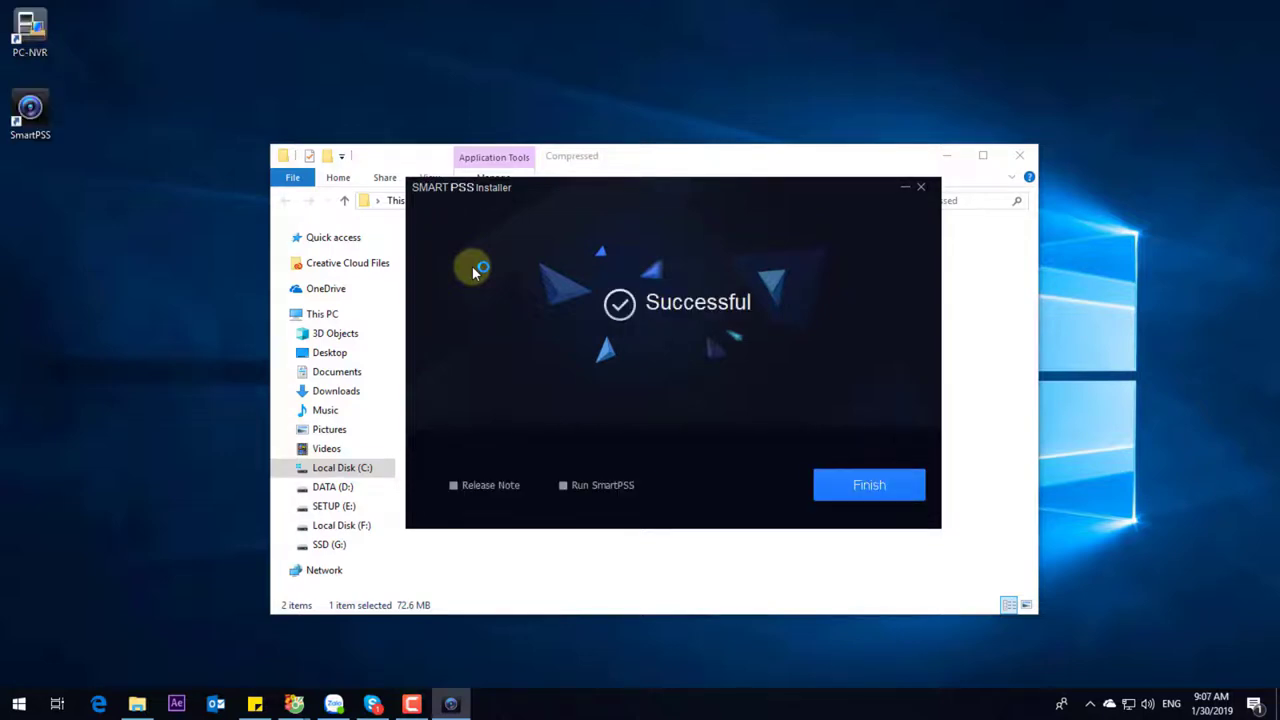
pyautogui.press('Return')
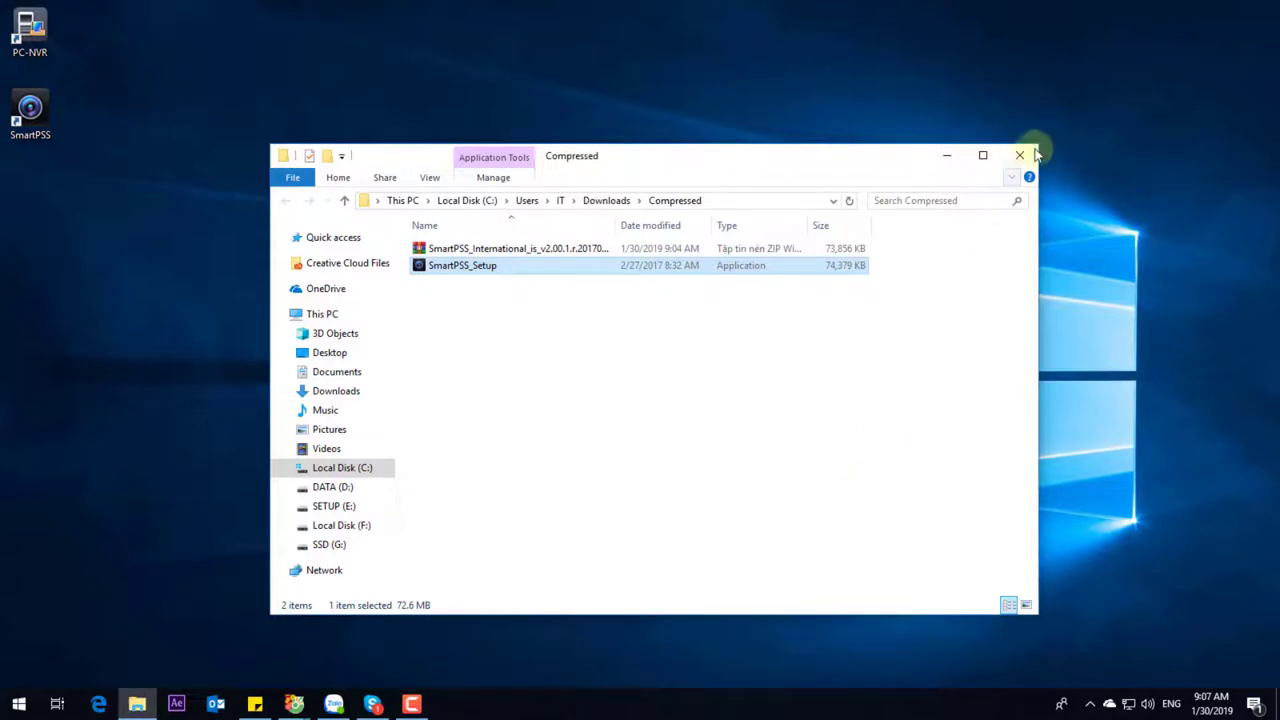
# Close File Explorer and launch SmartPSS from its desktop shortcut
pyautogui.click(1030, 158)
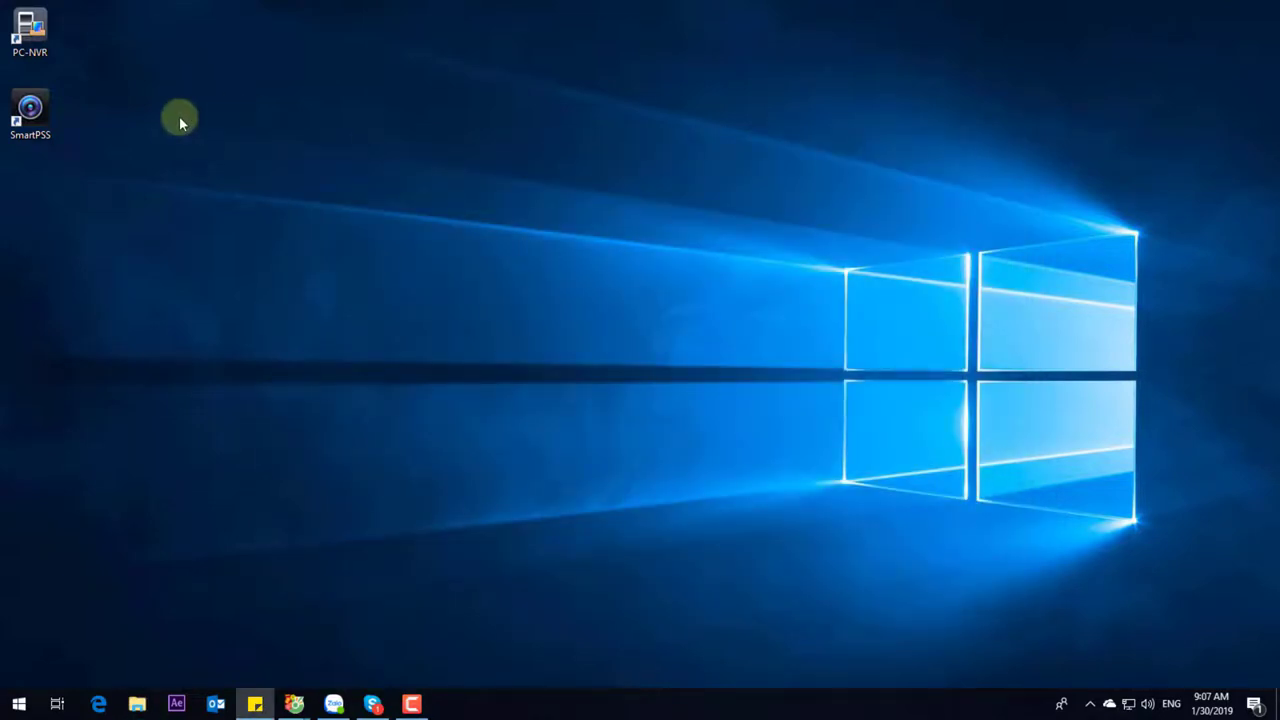
pyautogui.click(35, 112)
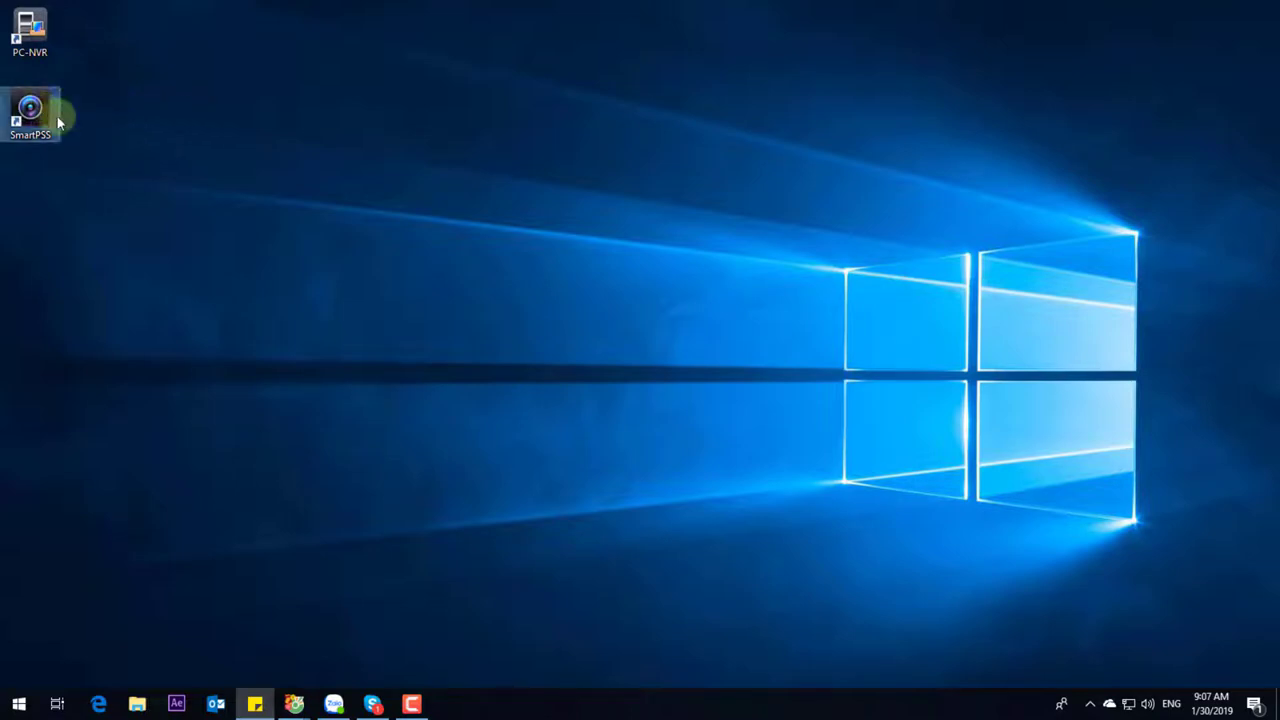
pyautogui.doubleClick(34, 110)
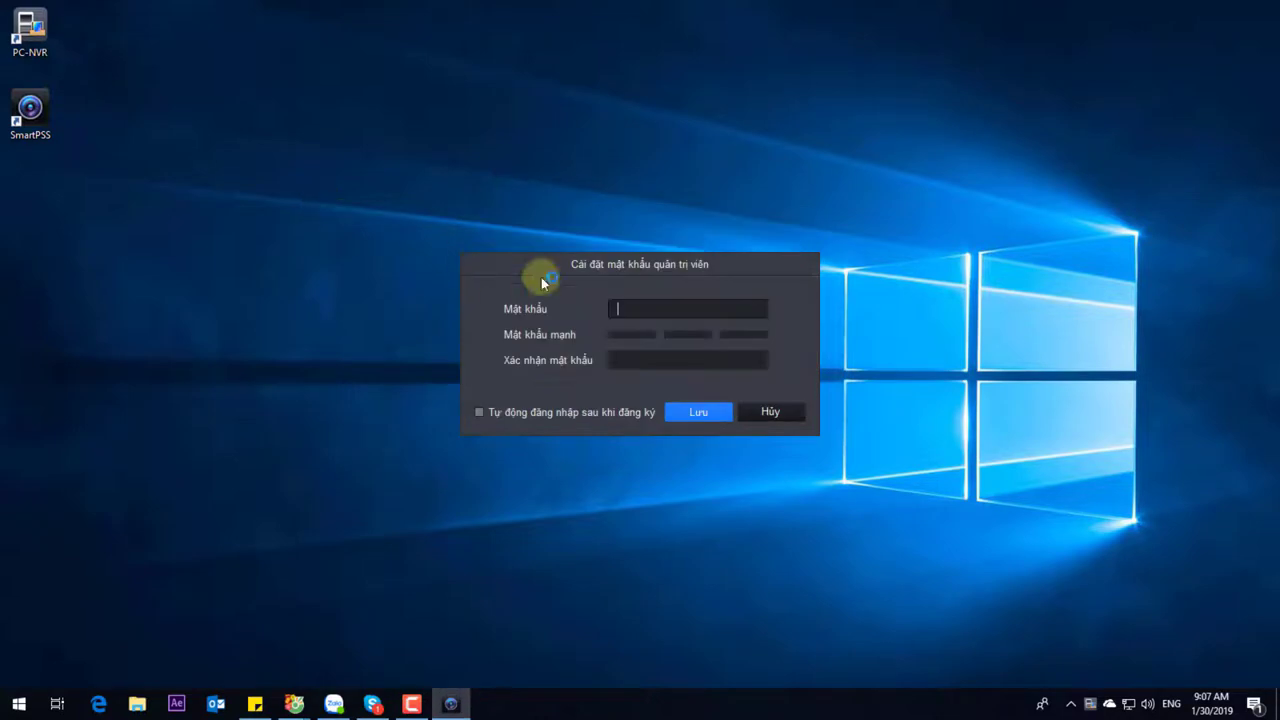
# Enter and confirm the administrator password, then save it
pyautogui.click(653, 310)
pyautogui.press('Tab')
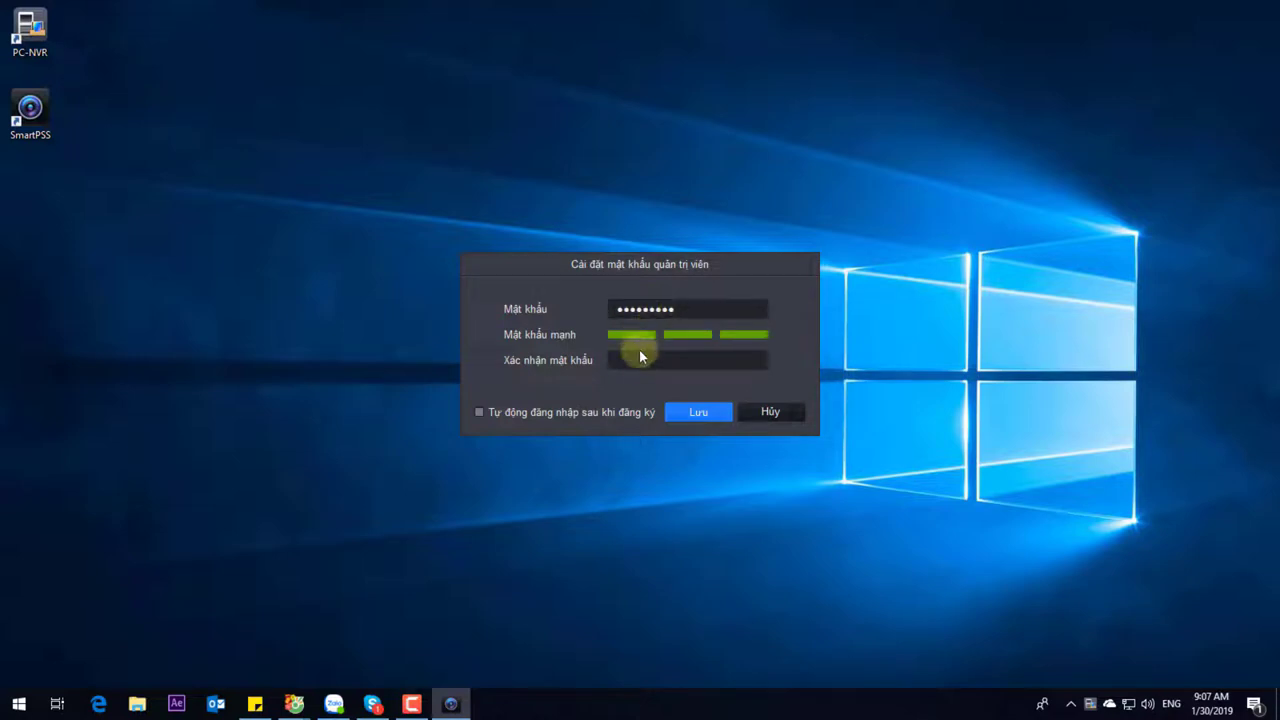
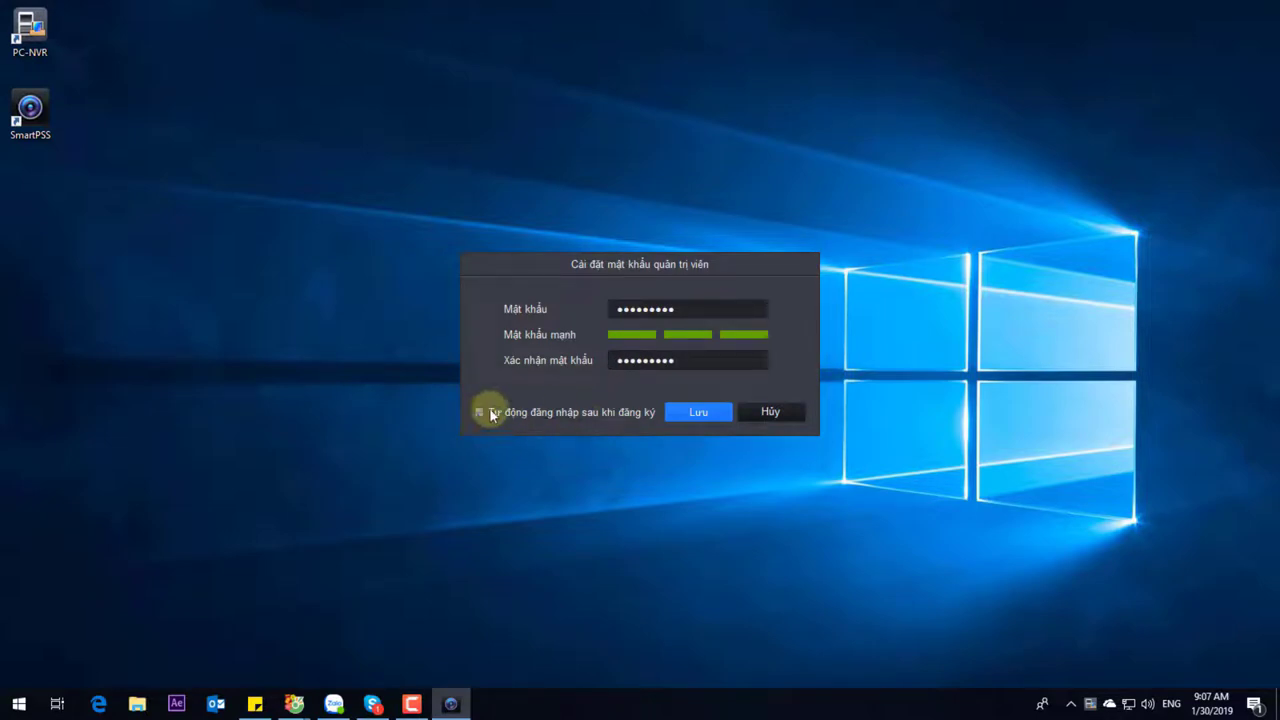
pyautogui.click(694, 410)
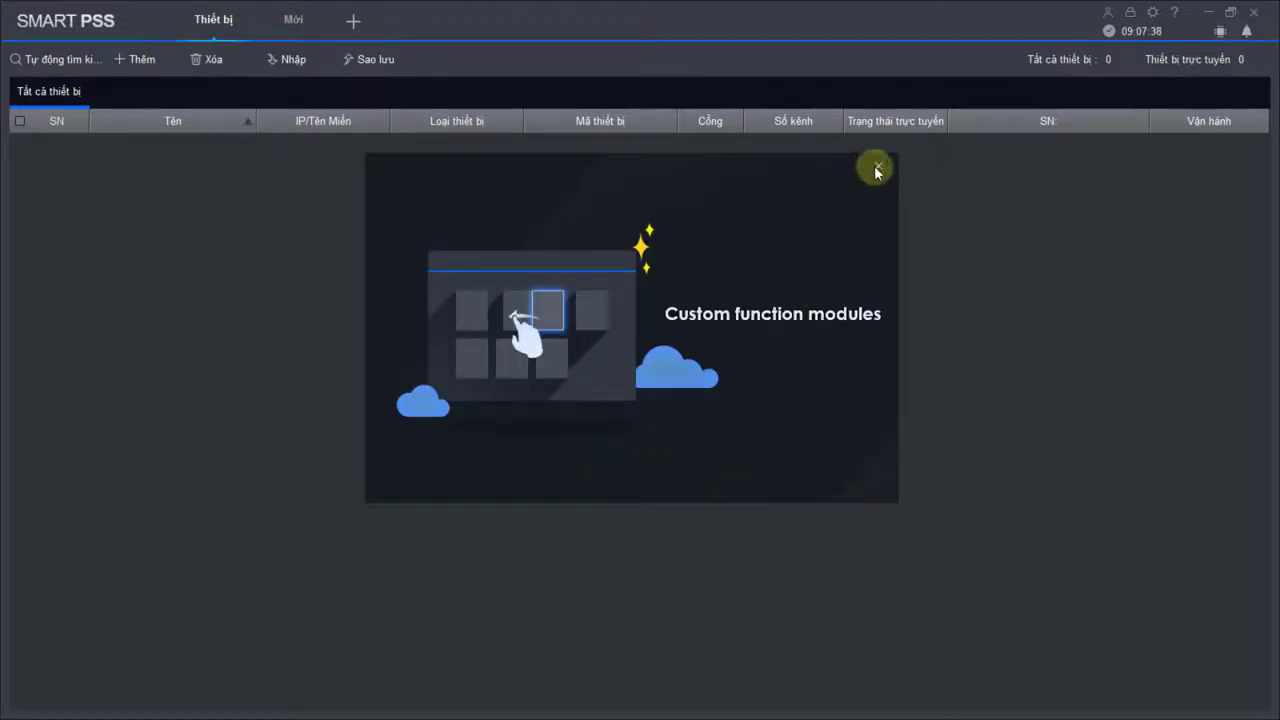
# Dismiss the intro tip and start a manual device add named MarukameudonHN
pyautogui.click(874, 165)
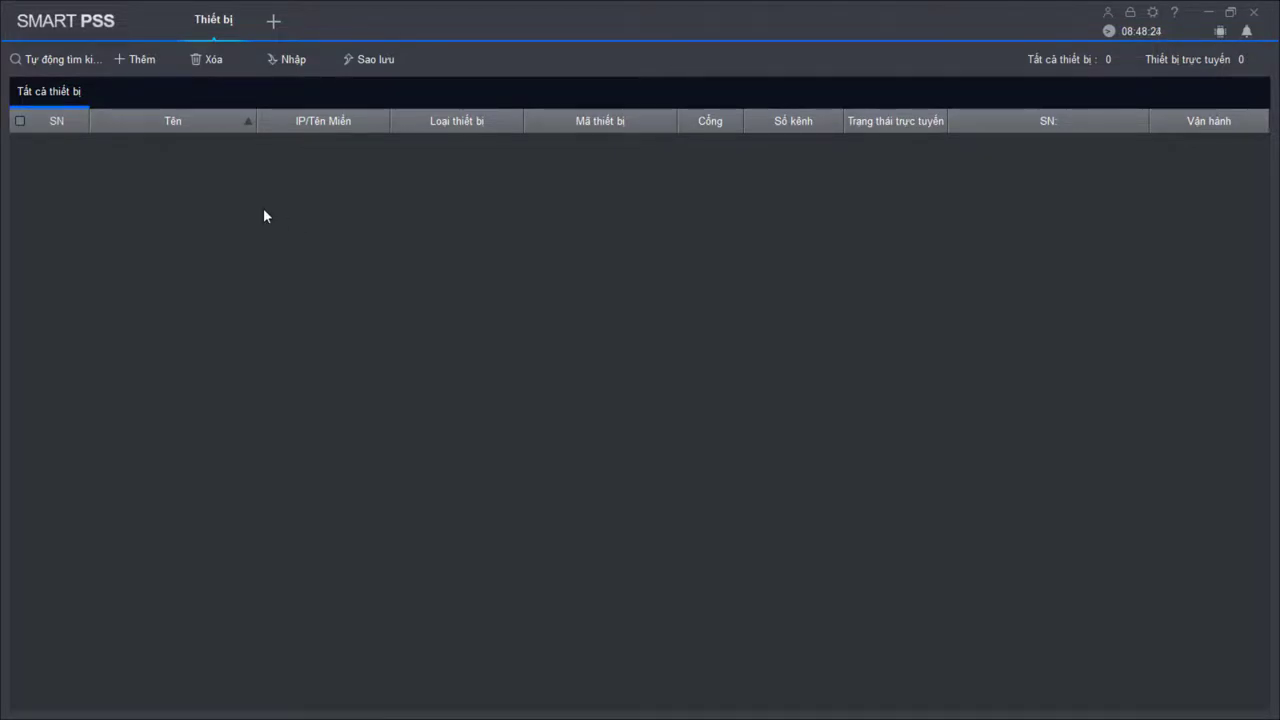
pyautogui.click(142, 56)
pyautogui.click(142, 57)
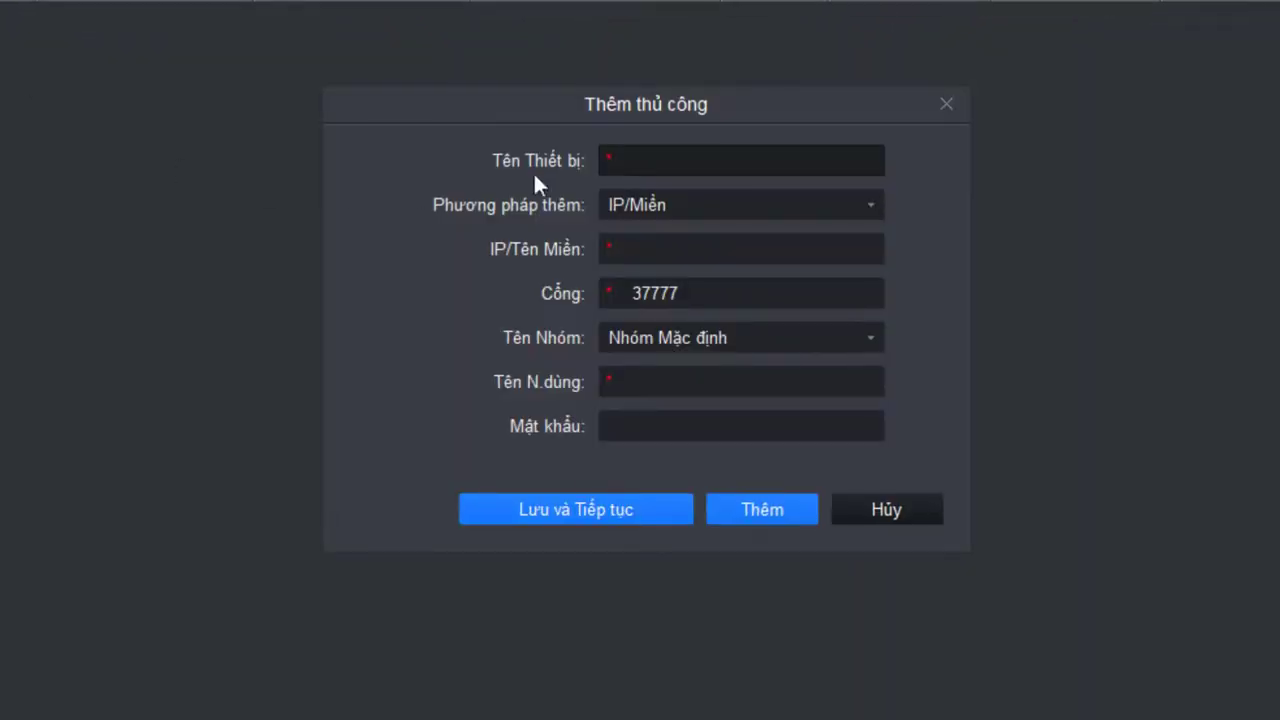
pyautogui.click(669, 157)
pyautogui.write('Mả')
pyautogui.write('r')
pyautogui.write('ukame')
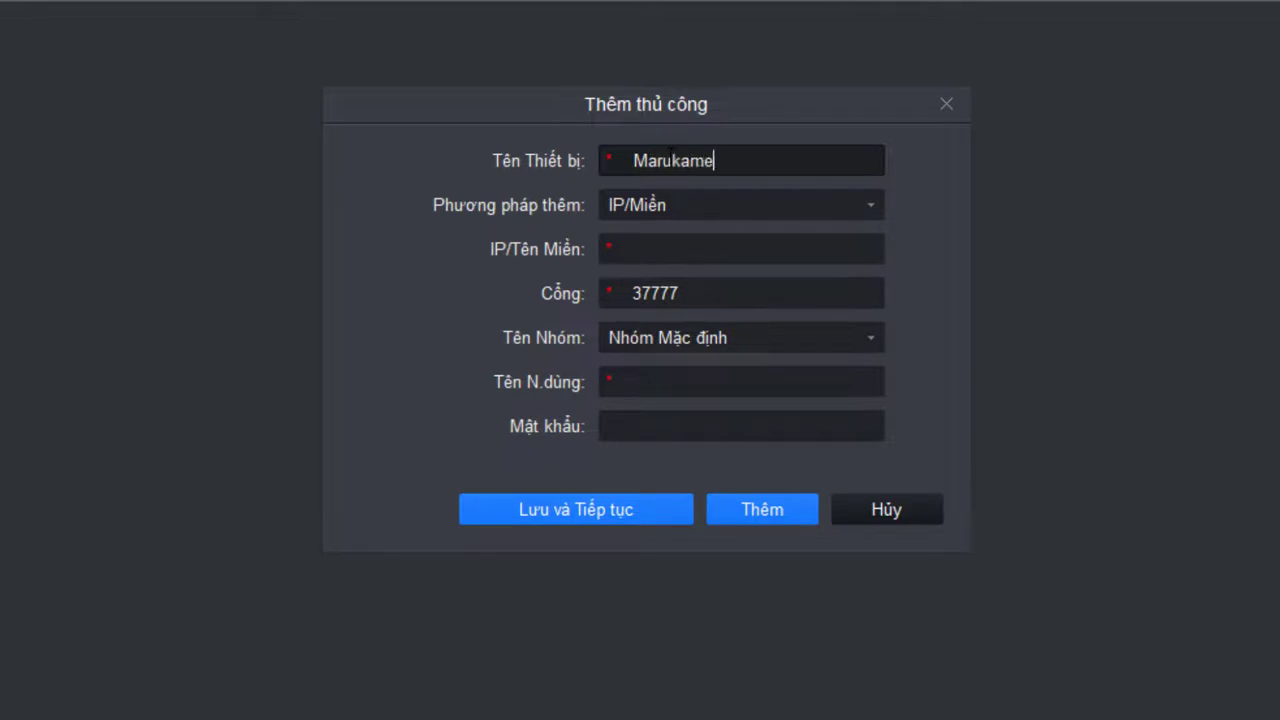
pyautogui.write('udonHN')
# Add the NVR by SN (P2P) with its serial number, username admin and password
pyautogui.click(705, 197)
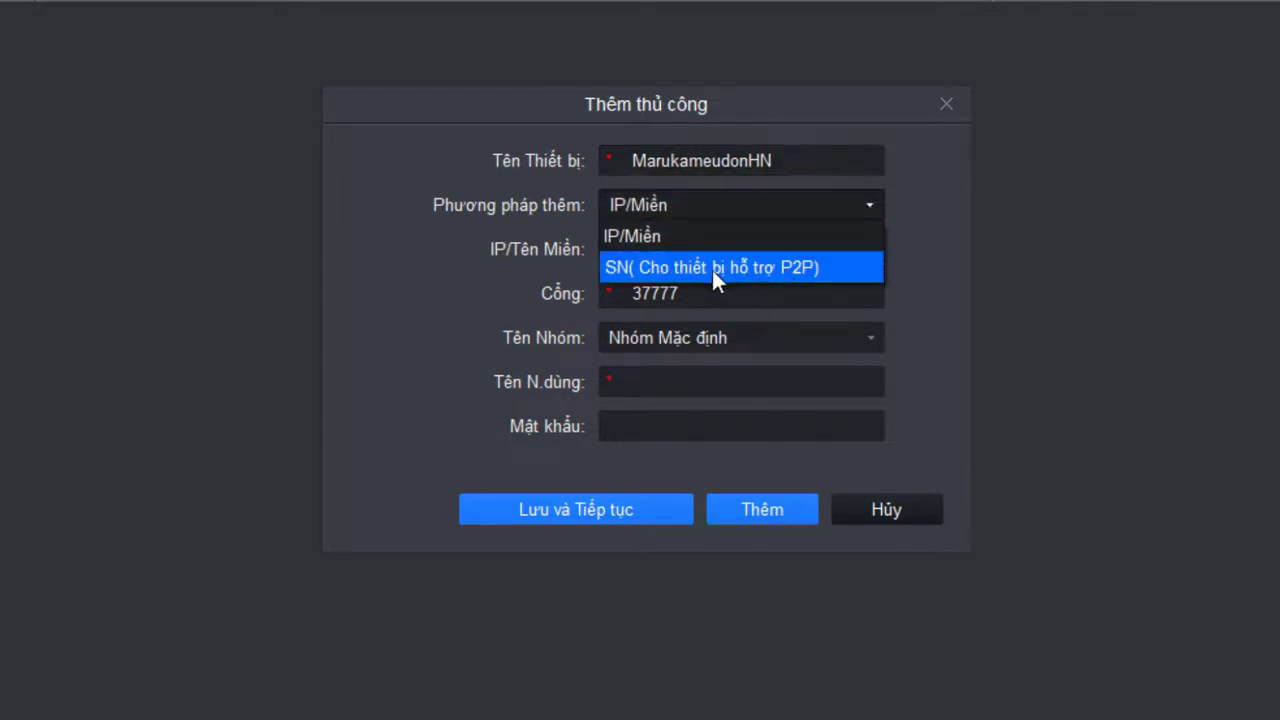
pyautogui.click(712, 268)
pyautogui.click(686, 268)
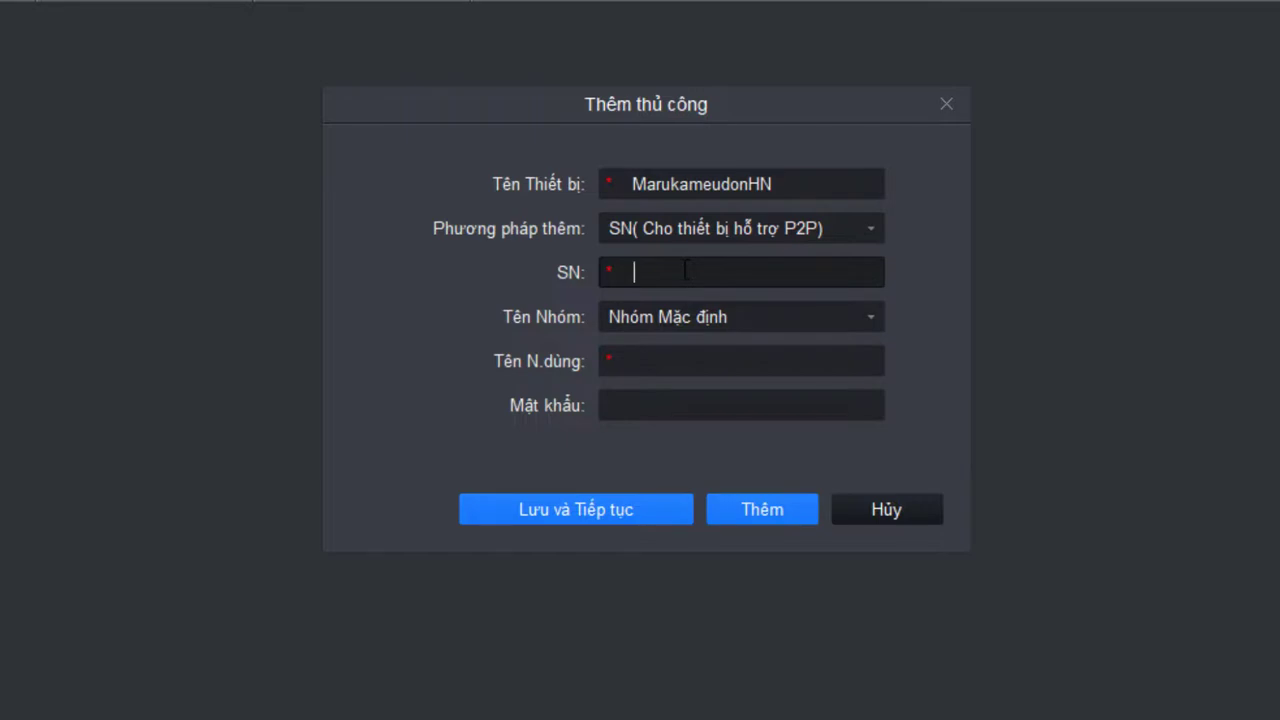
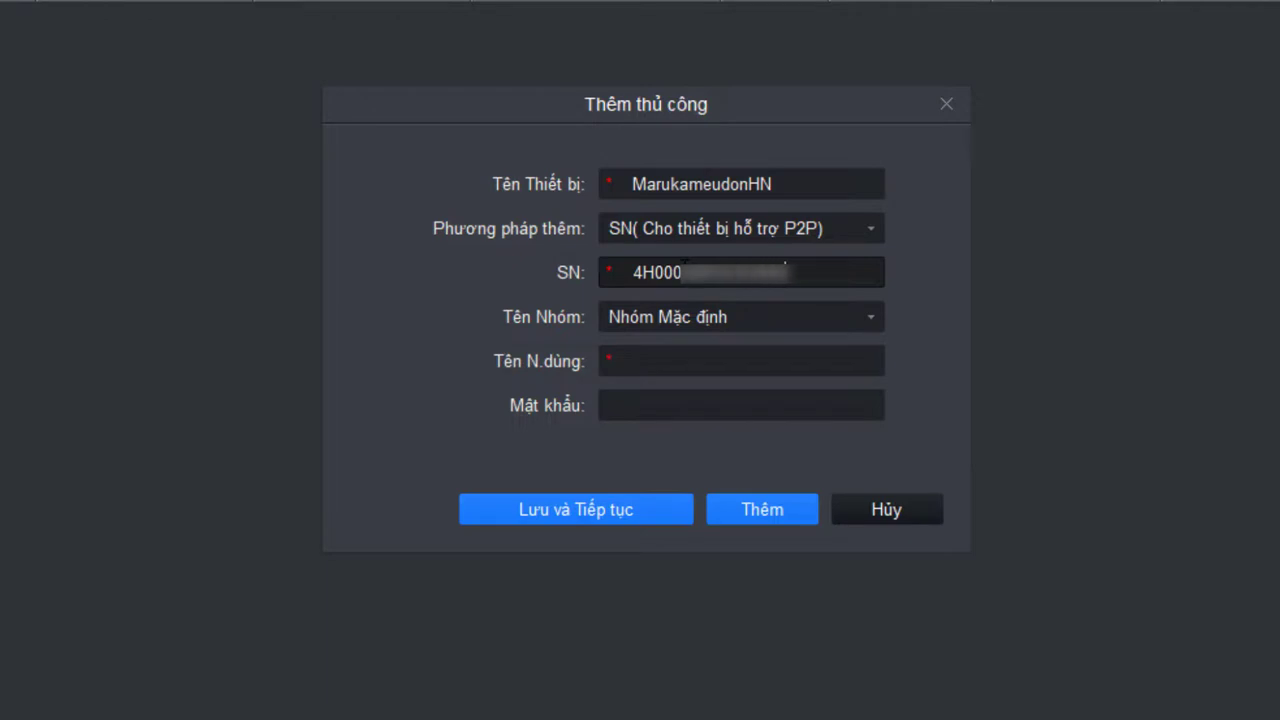
pyautogui.click(697, 362)
pyautogui.write('admin')
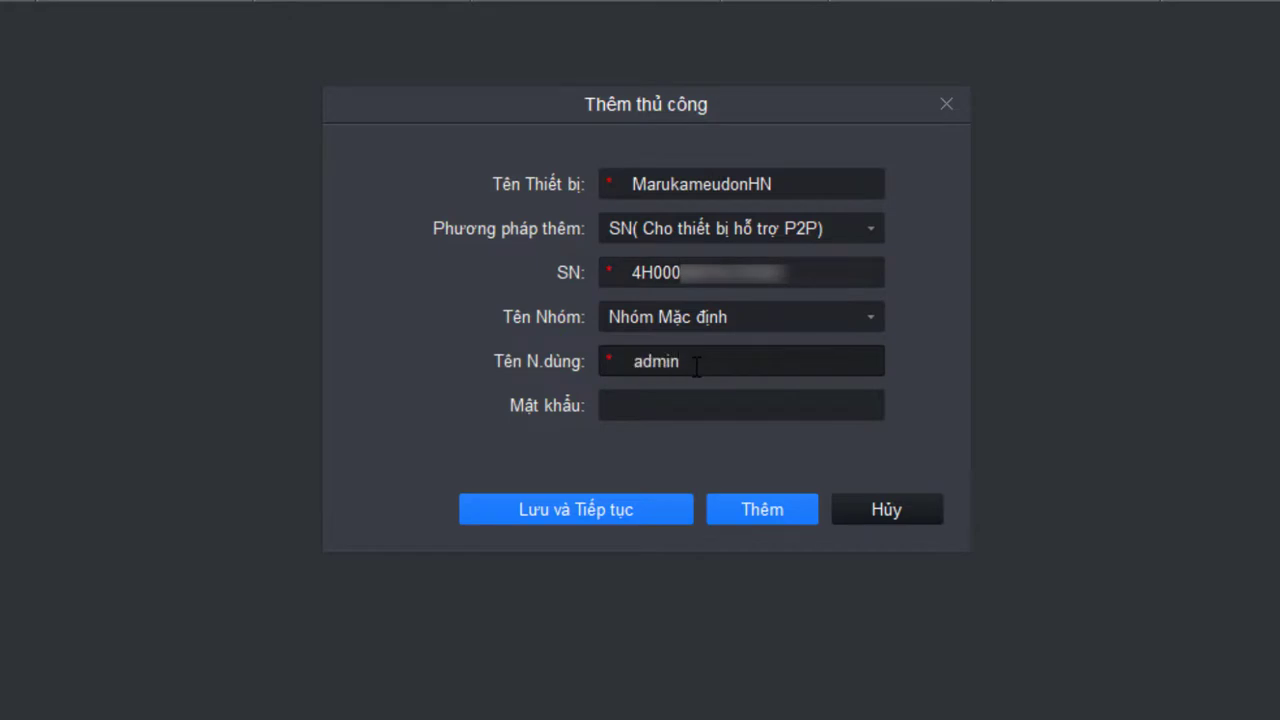
pyautogui.press('Tab')
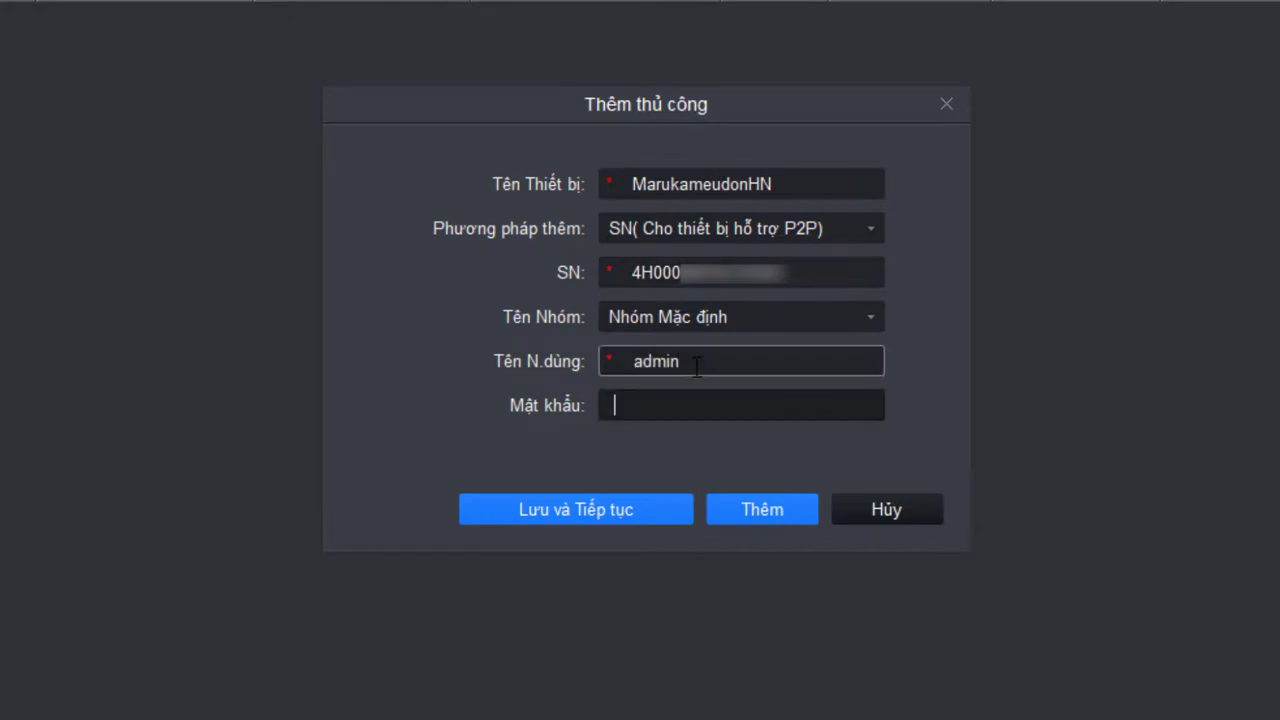
pyautogui.write('*********')
pyautogui.click(762, 509)
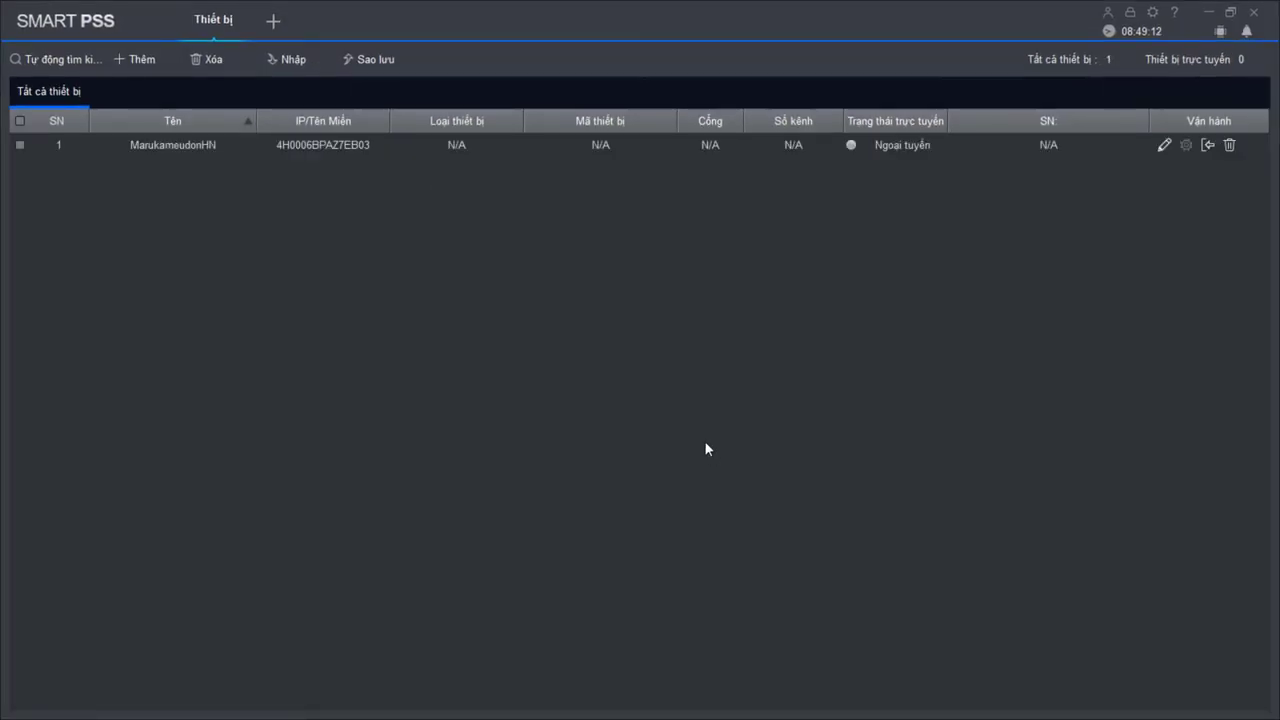
# Open Live View with Toàn MH ratio, MarukameudonHN expanded, and a 9-pane grid
pyautogui.click(900, 148)
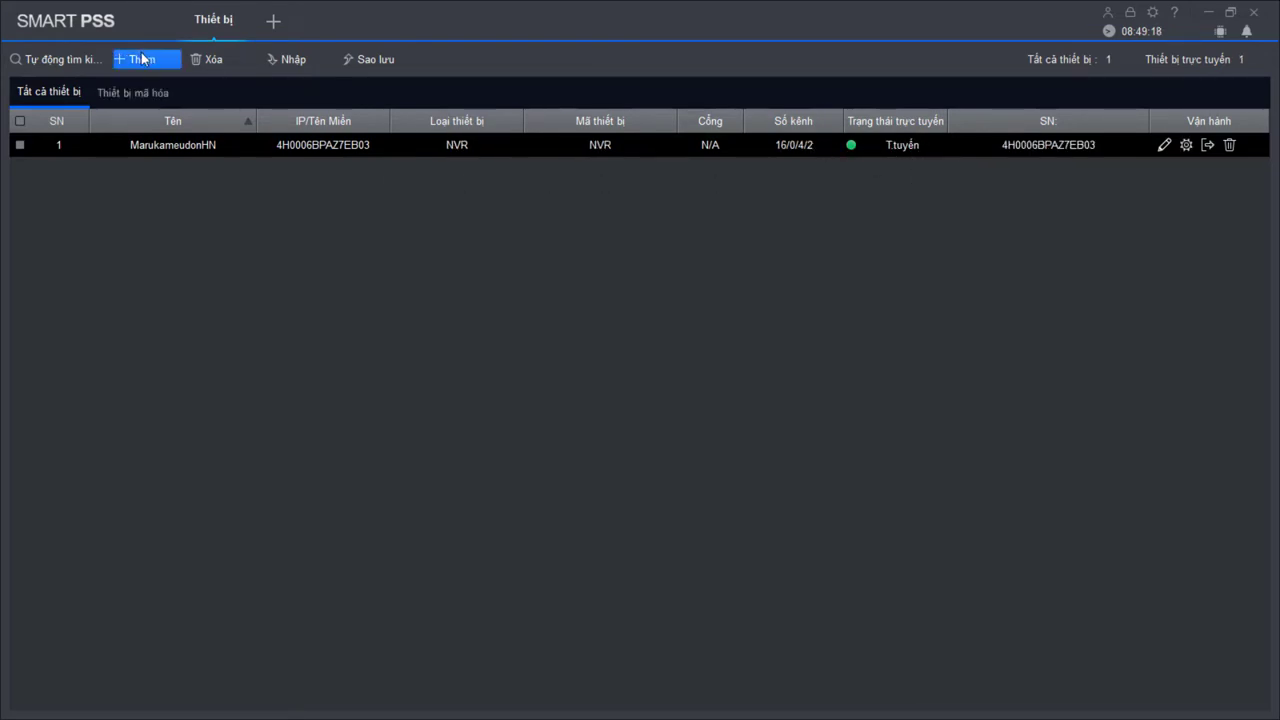
pyautogui.click(271, 22)
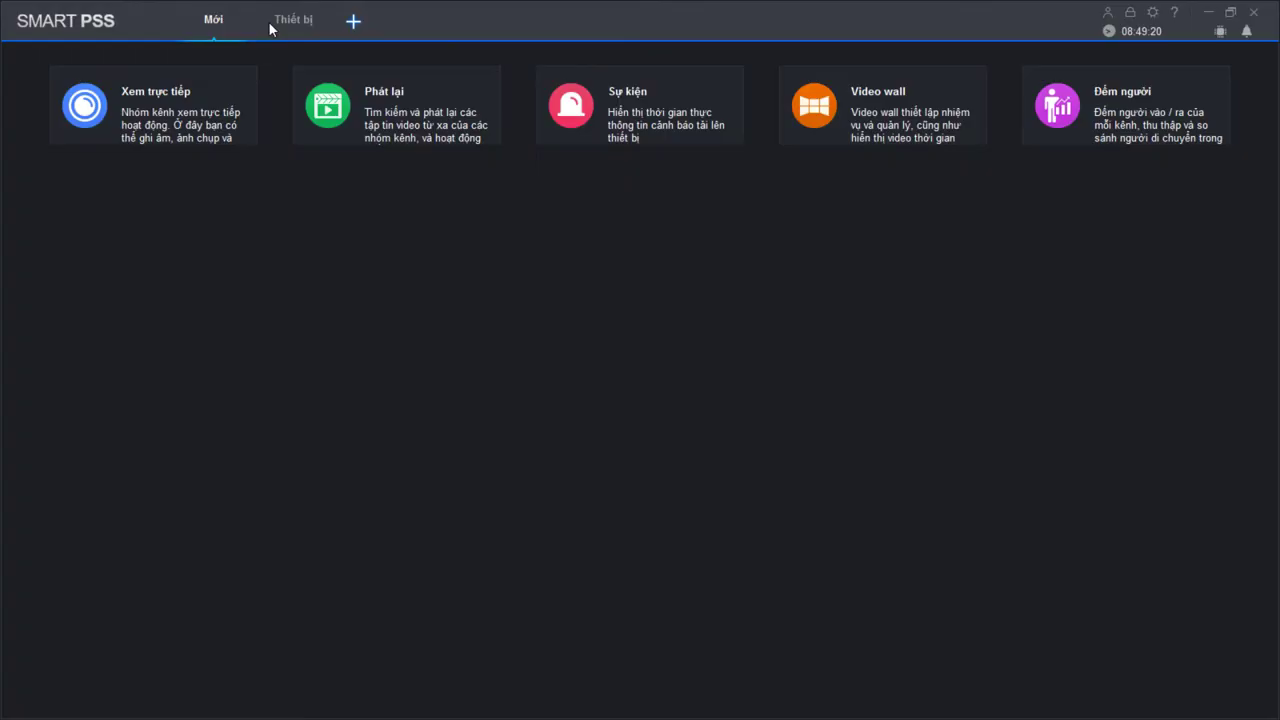
pyautogui.click(194, 148)
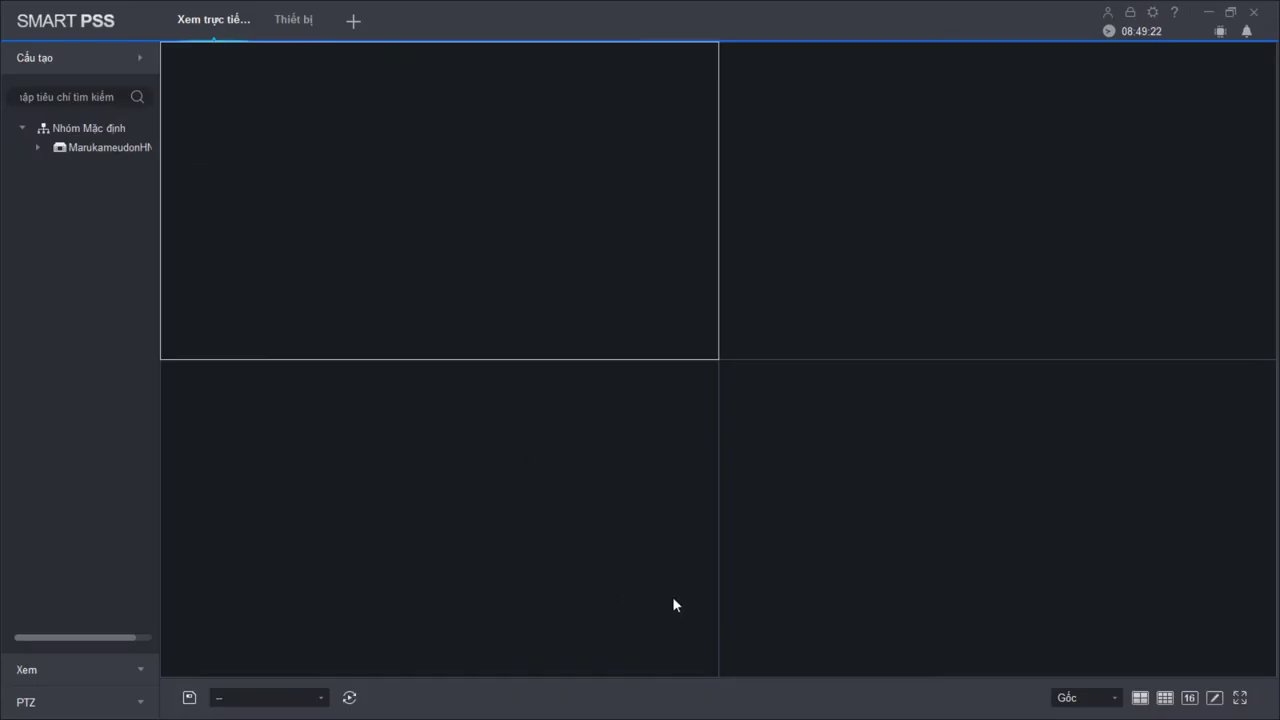
pyautogui.click(1080, 697)
pyautogui.click(1080, 526)
pyautogui.doubleClick(113, 148)
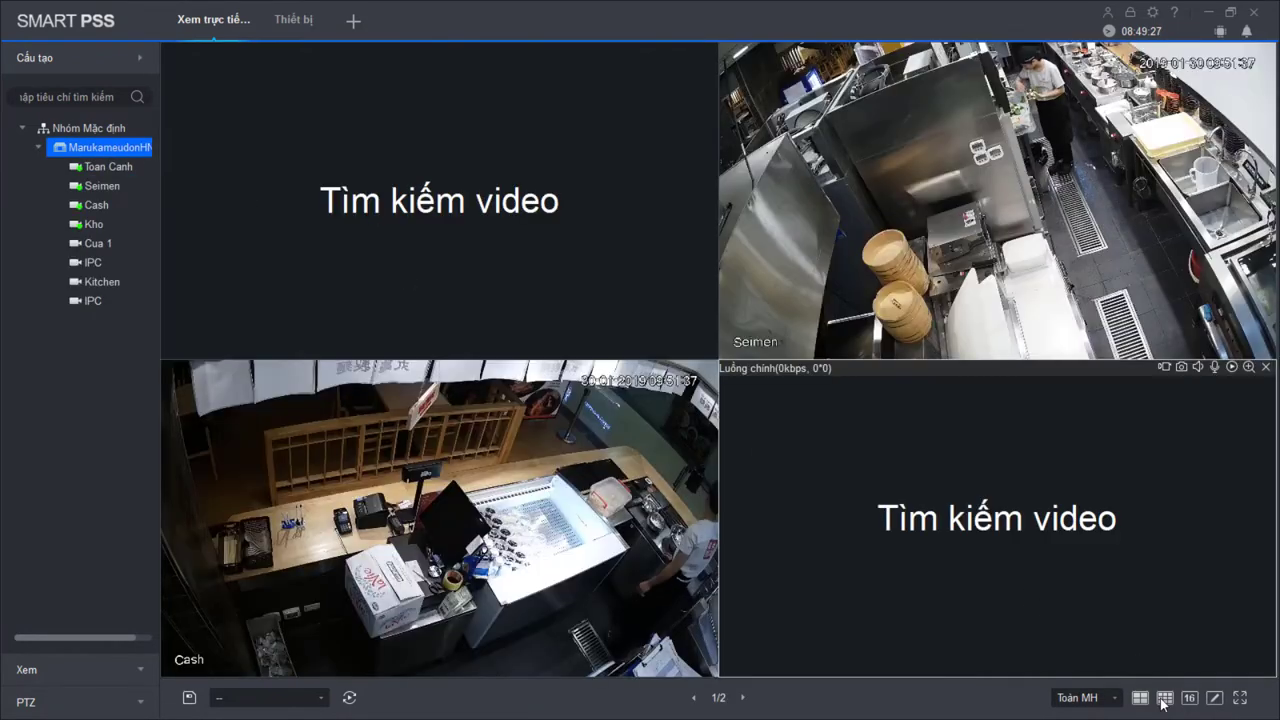
pyautogui.click(1164, 697)
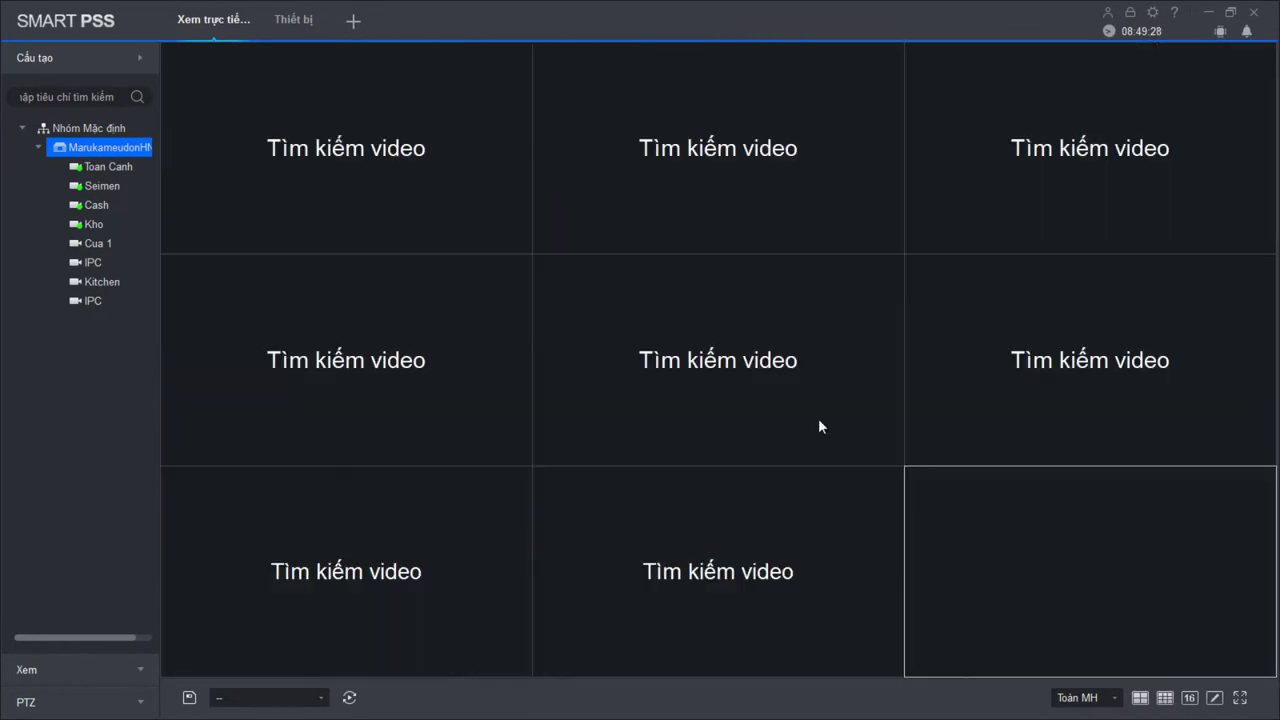